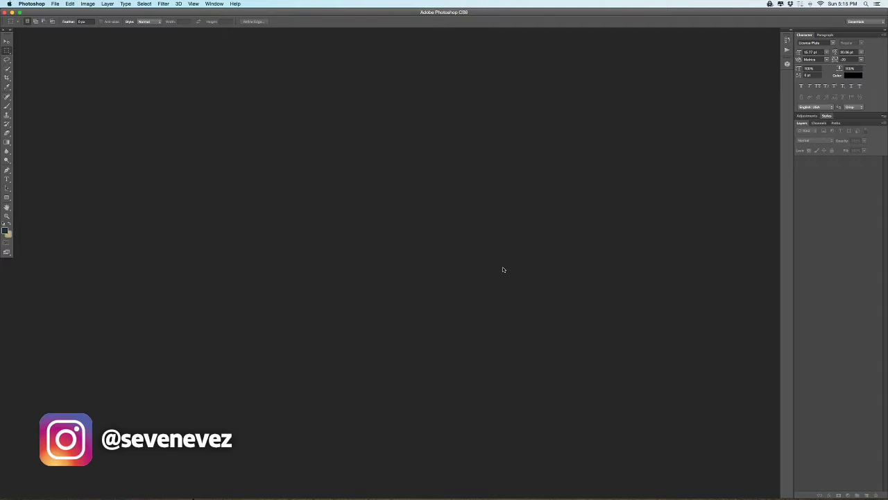
Open double-vision.psd from the Pictures > Yuma 3-31-2017 Double Vision folder.
{"action": "double_click", "coordinate": [410, 239]}
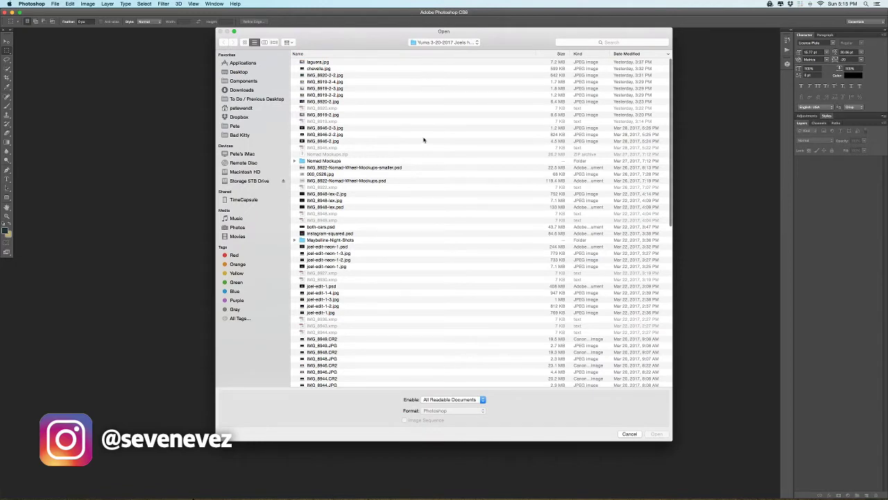
{"action": "key", "text": "super+Up"}
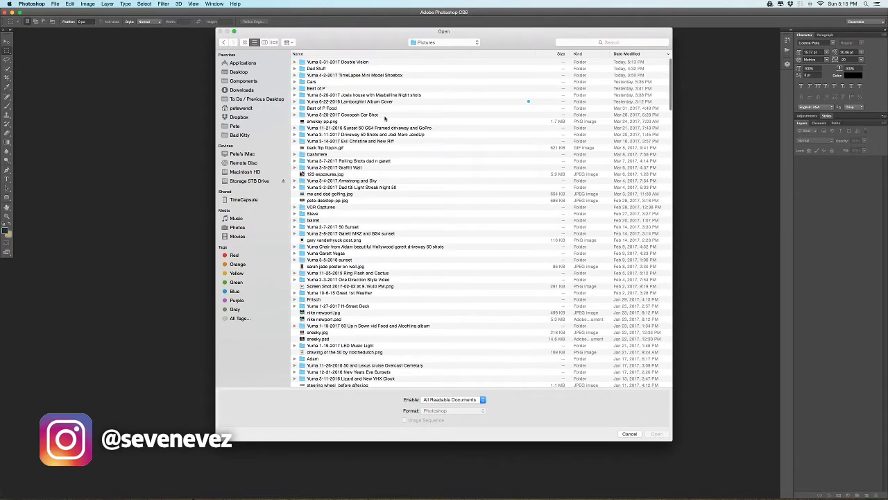
{"action": "double_click", "coordinate": [340, 63]}
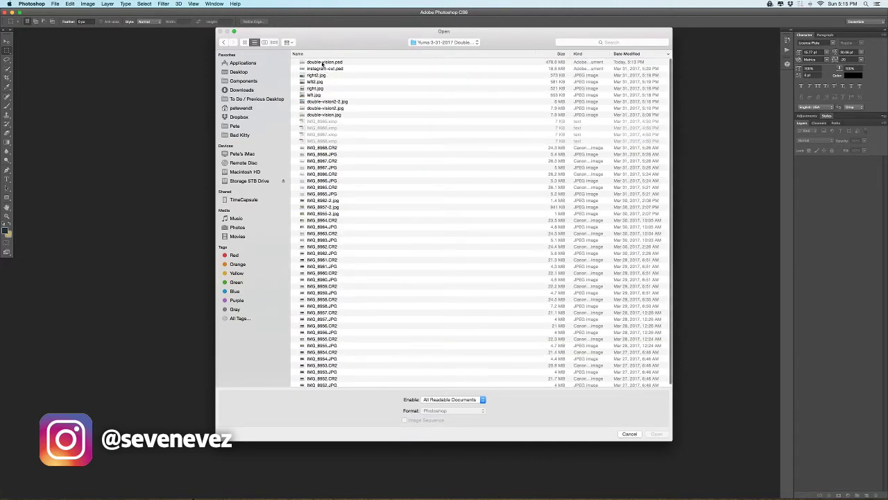
{"action": "double_click", "coordinate": [322, 62]}
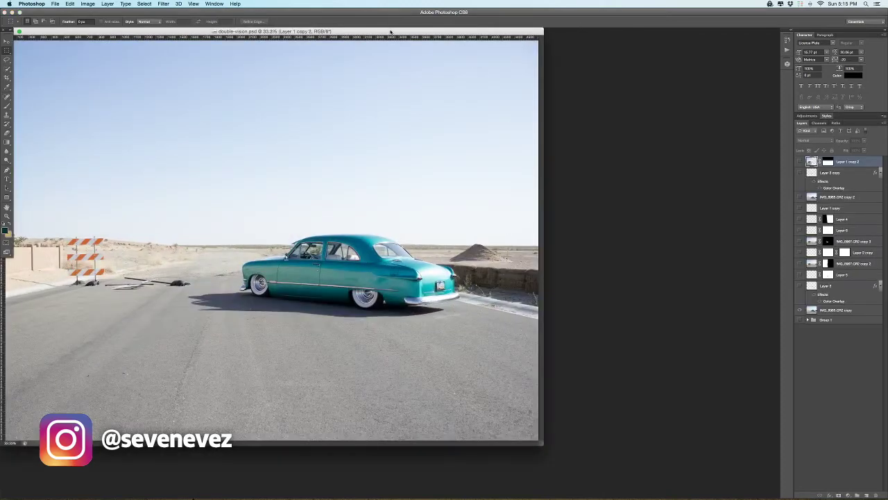
{"action": "left_click_drag", "start_coordinate": [393, 36], "coordinate": [497, 47]}
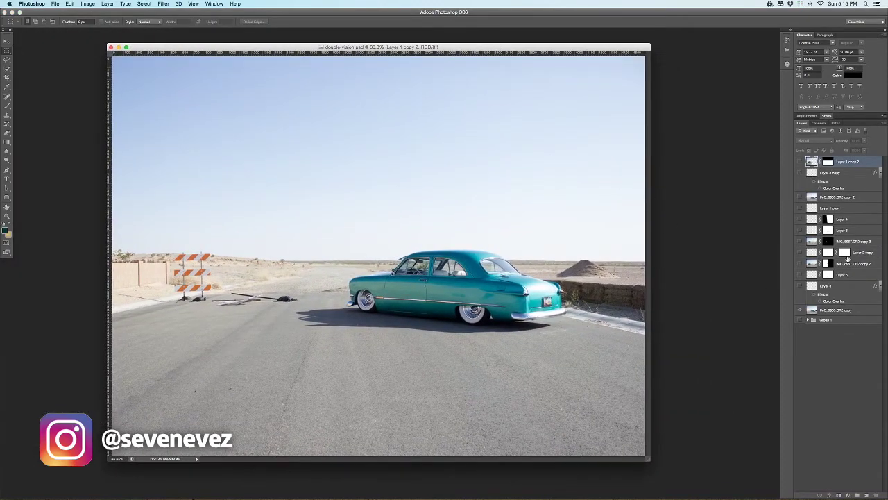
{"action": "left_click", "coordinate": [799, 197]}
{"action": "left_click", "coordinate": [799, 198], "text": "alt"}
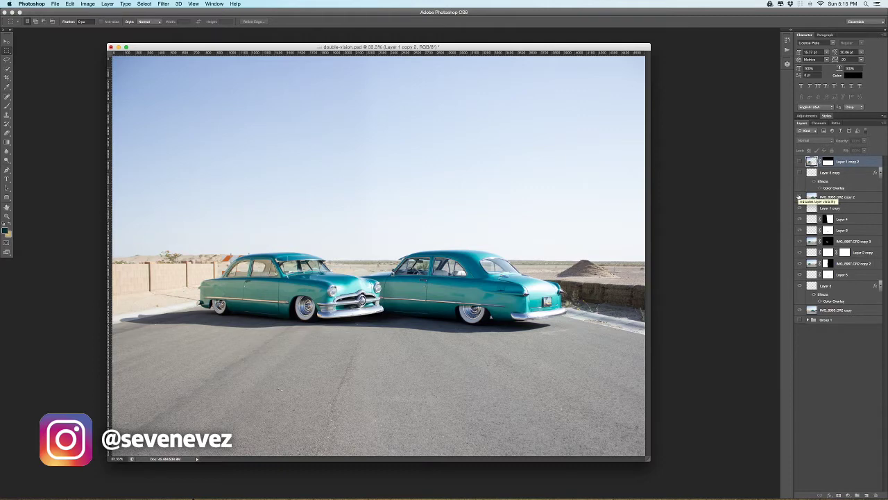
{"action": "left_click", "coordinate": [799, 198]}
{"action": "left_click", "coordinate": [799, 197]}
{"action": "left_click", "coordinate": [799, 198]}
{"action": "left_click", "coordinate": [799, 198]}
{"action": "key", "text": "super+s"}
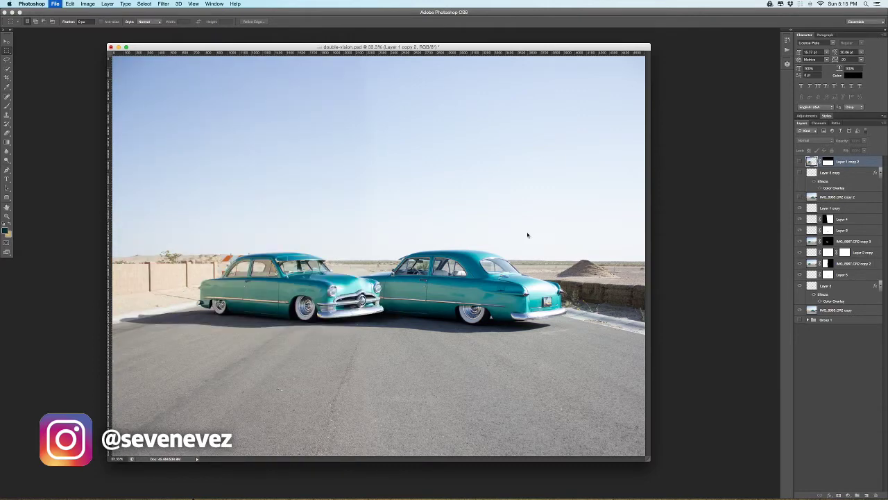
{"action": "key", "text": "super+w"}
{"action": "key", "text": "super+d"}
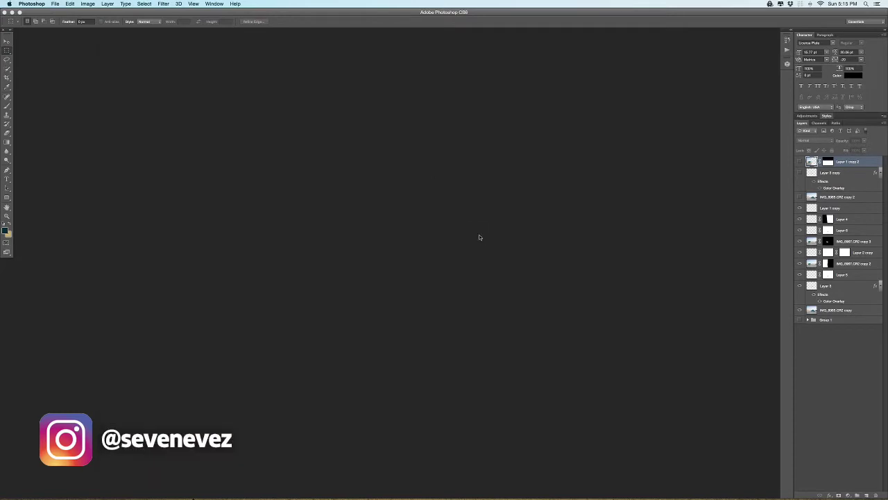
Open double-vision2-2.jpg and shift its window slightly down and right.
{"action": "key", "text": "super+o"}
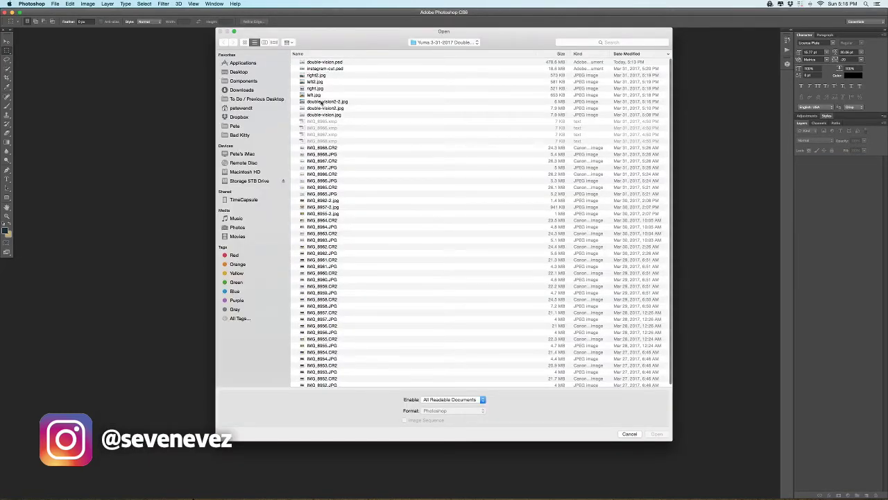
{"action": "double_click", "coordinate": [320, 103]}
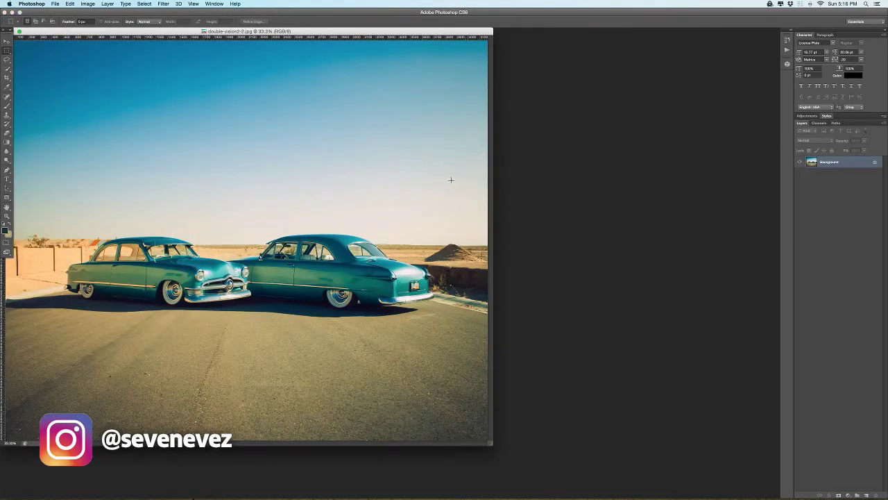
{"action": "left_click_drag", "start_coordinate": [321, 32], "coordinate": [345, 40]}
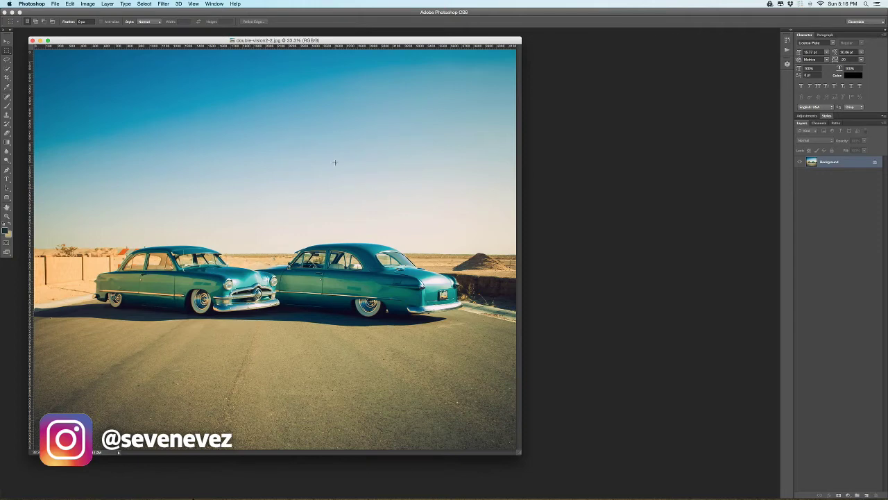
Create a new 2000 × 1000 px document at 300 ppi resolution.
{"action": "key", "text": "super+n"}
{"action": "key", "text": "Tab"}
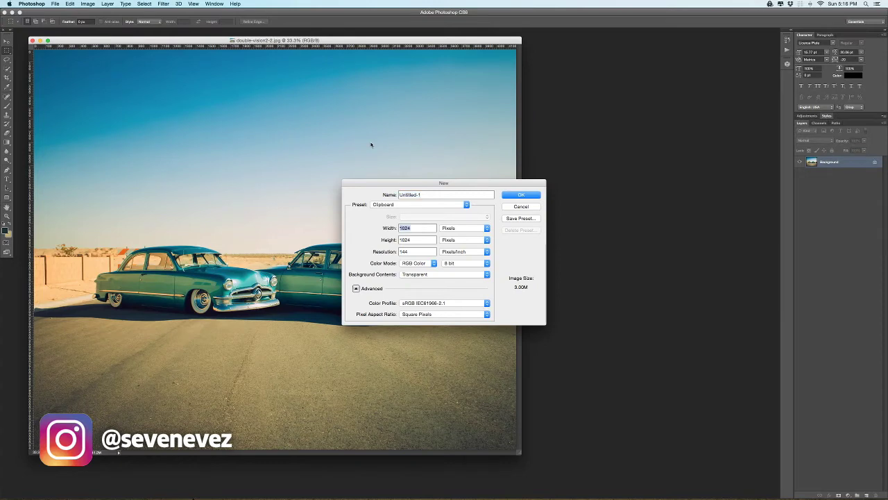
{"action": "type", "text": "2000"}
{"action": "key", "text": "Tab"}
{"action": "type", "text": "1000"}
{"action": "double_click", "coordinate": [417, 251]}
{"action": "type", "text": "300"}
{"action": "left_click", "coordinate": [530, 197]}
Copy the two-car photo into the new document and zoom out to see it whole.
{"action": "left_click_drag", "start_coordinate": [419, 44], "coordinate": [495, 78]}
{"action": "left_click", "coordinate": [366, 59]}
{"action": "key", "text": "v"}
{"action": "left_click_drag", "start_coordinate": [647, 220], "coordinate": [648, 220]}
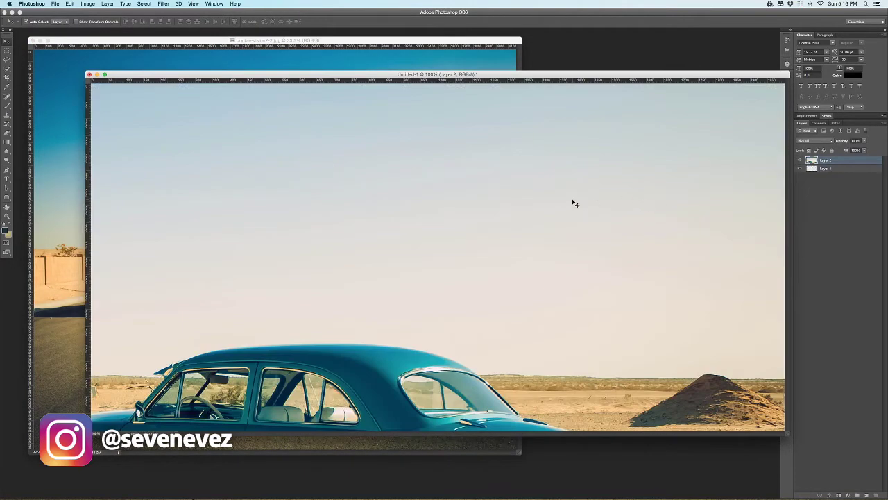
{"action": "key", "text": "f"}
{"action": "key", "text": "super+0"}
{"action": "key", "text": "super+minus"}
{"action": "key", "text": "super+minus"}
{"action": "key", "text": "super+minus"}
Free-transform the pasted photo so it fills the 2000 × 1000 canvas.
{"action": "key", "text": "super+t"}
{"action": "left_click_drag", "start_coordinate": [573, 97], "coordinate": [564, 106]}
{"action": "left_click_drag", "start_coordinate": [91, 106], "coordinate": [366, 251]}
{"action": "left_click_drag", "start_coordinate": [419, 314], "coordinate": [418, 169]}
{"action": "key", "text": "Return"}
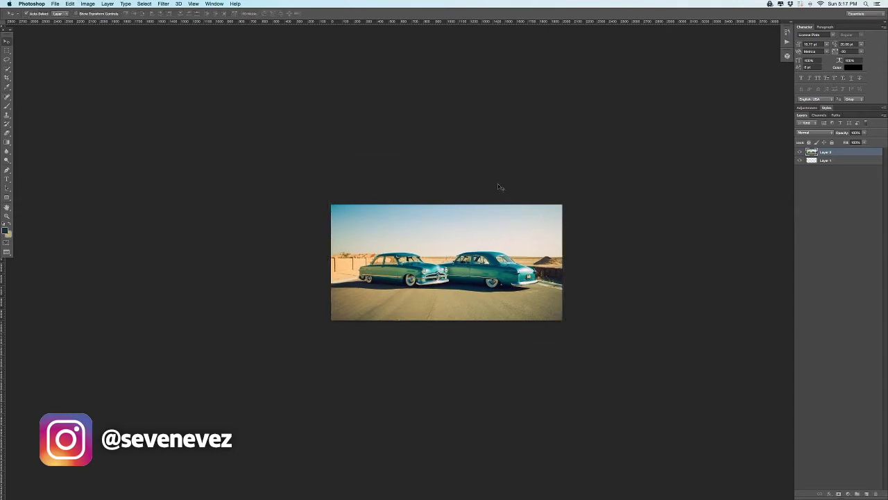
Zoom in and place a vertical guide at about 1000 px between the cars.
{"action": "key", "text": "super+plus"}
{"action": "key", "text": "super+plus"}
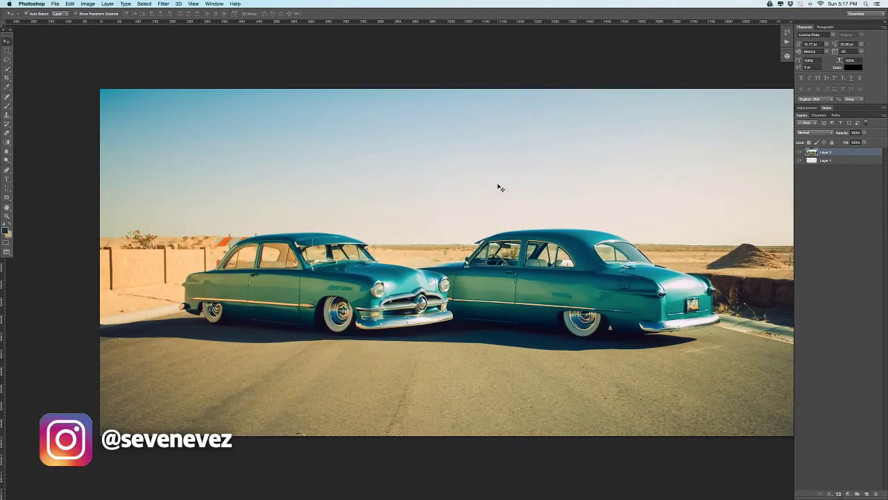
{"action": "left_click_drag", "start_coordinate": [4, 297], "coordinate": [448, 277]}
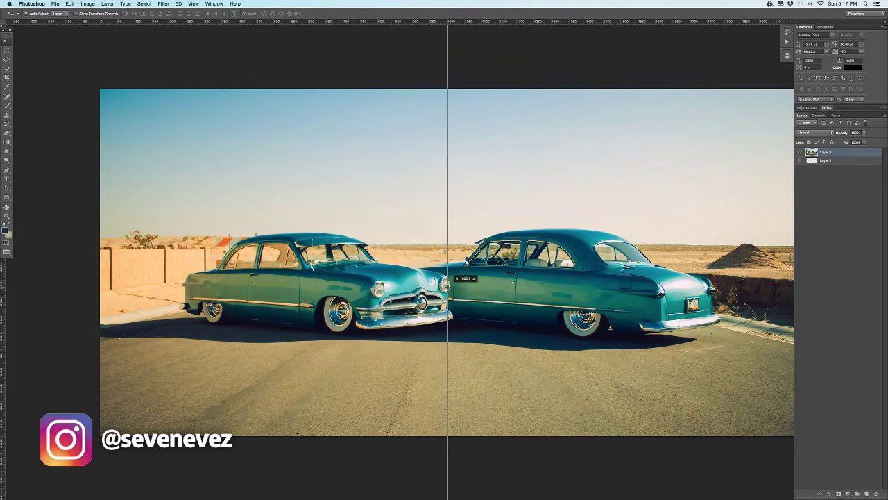
{"action": "left_click_drag", "start_coordinate": [448, 277], "coordinate": [447, 277]}
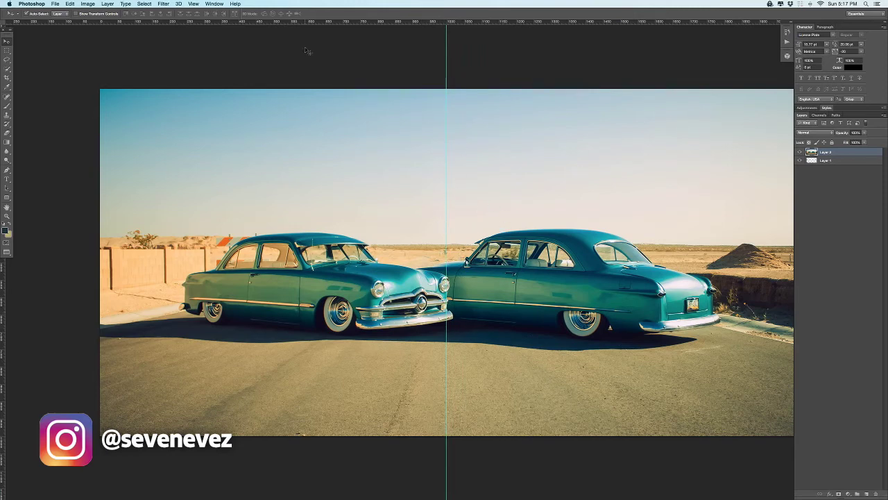
{"action": "left_click", "coordinate": [88, 3]}
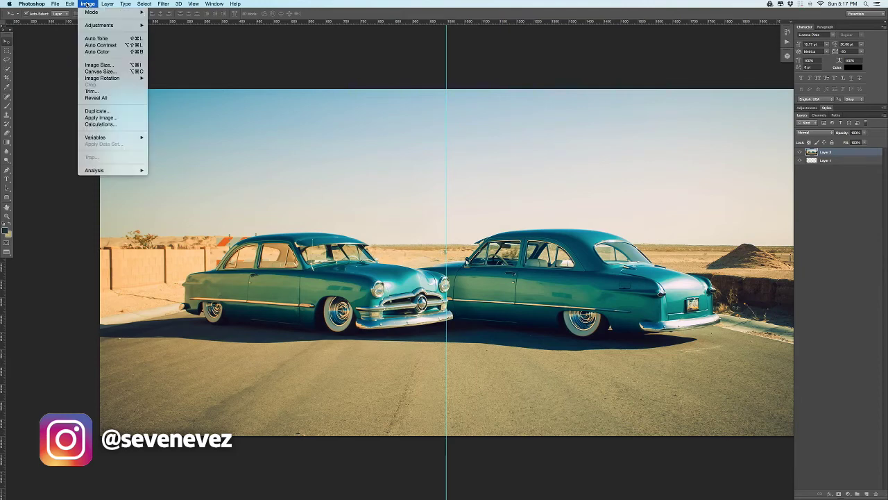
Resize the canvas to 1000 px wide anchored left, keeping the left car.
{"action": "left_click", "coordinate": [101, 71]}
{"action": "left_click", "coordinate": [423, 269]}
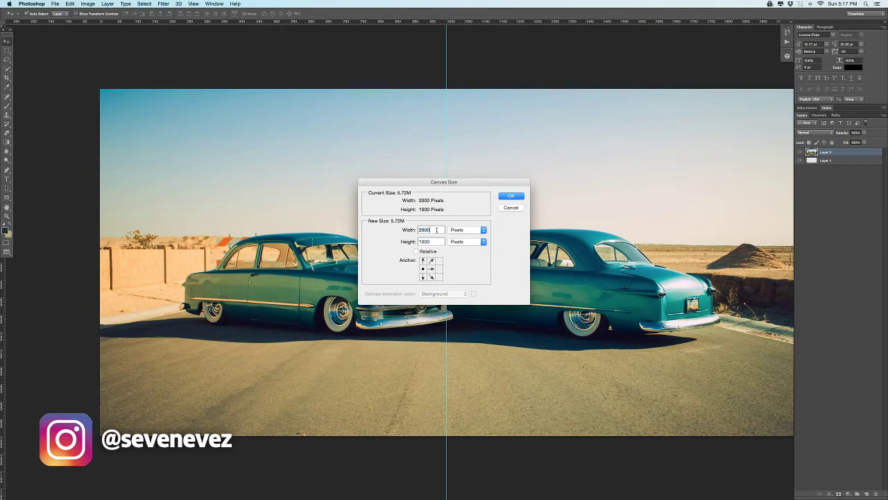
{"action": "type", "text": "1000"}
{"action": "left_click", "coordinate": [511, 197]}
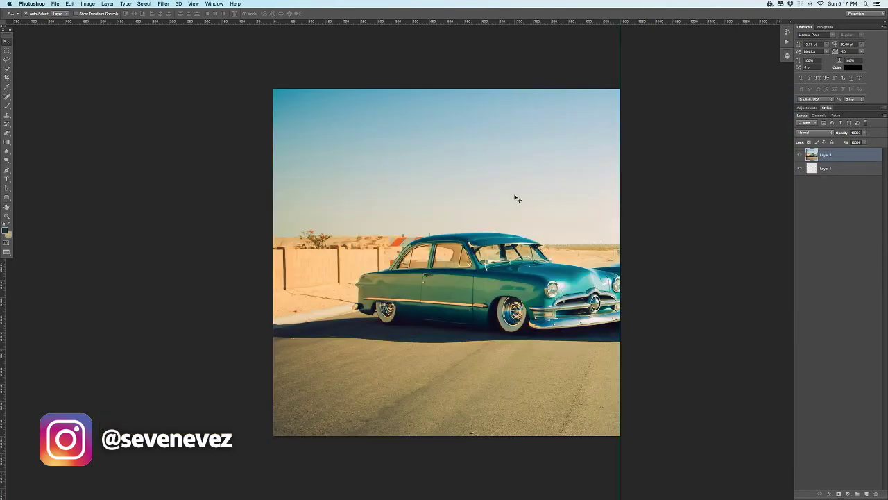
Save the left half to the Desktop as JPEG named 1.jpg.
{"action": "key", "text": "super+shift+s"}
{"action": "type", "text": "1"}
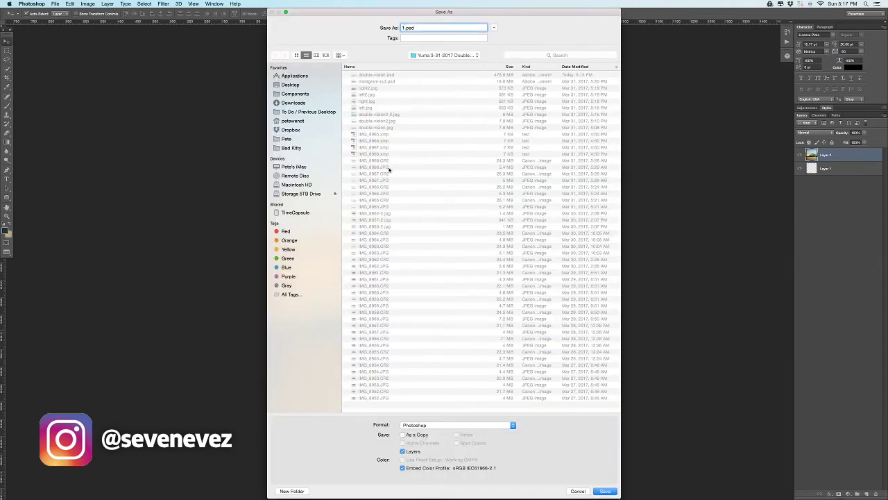
{"action": "left_click", "coordinate": [290, 86]}
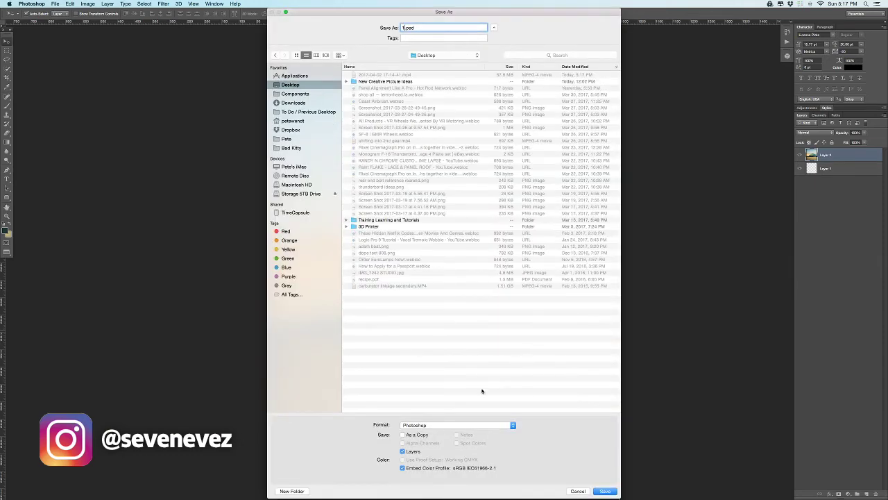
{"action": "left_click", "coordinate": [466, 426]}
{"action": "left_click", "coordinate": [451, 469]}
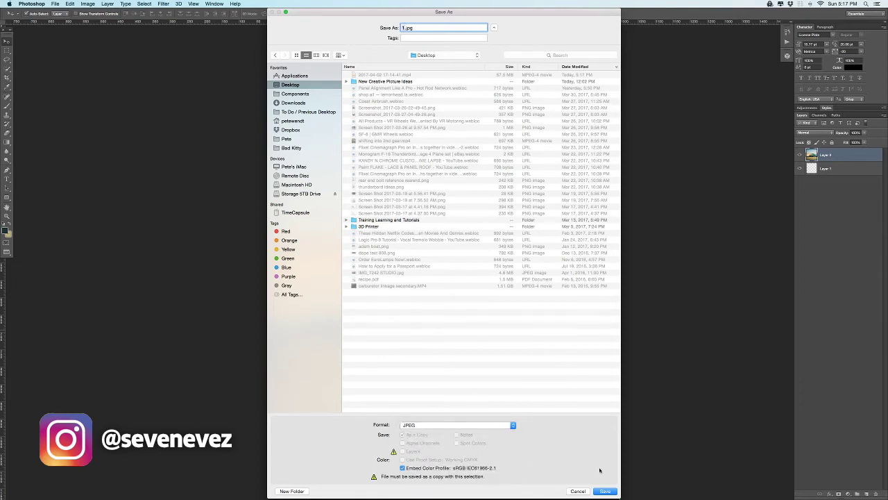
{"action": "left_click", "coordinate": [605, 491]}
{"action": "left_click", "coordinate": [488, 202]}
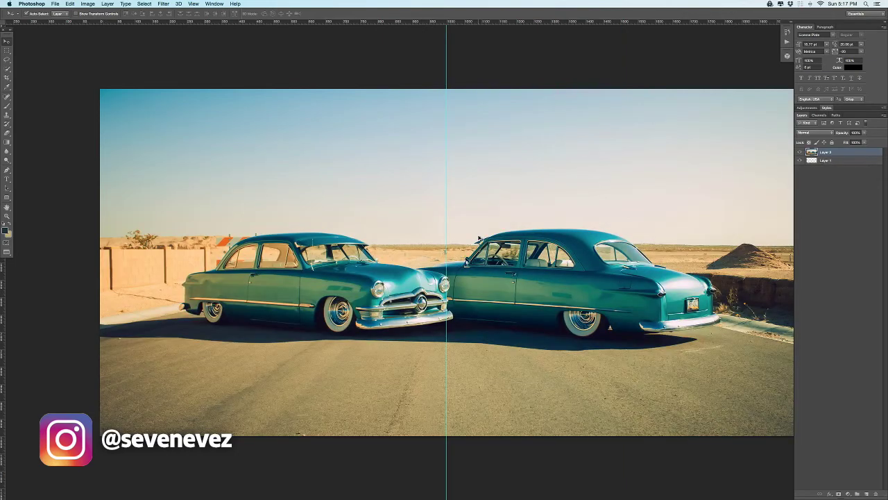
Resize the canvas to 1000 px wide anchored right, keeping the right car.
{"action": "left_click", "coordinate": [87, 3]}
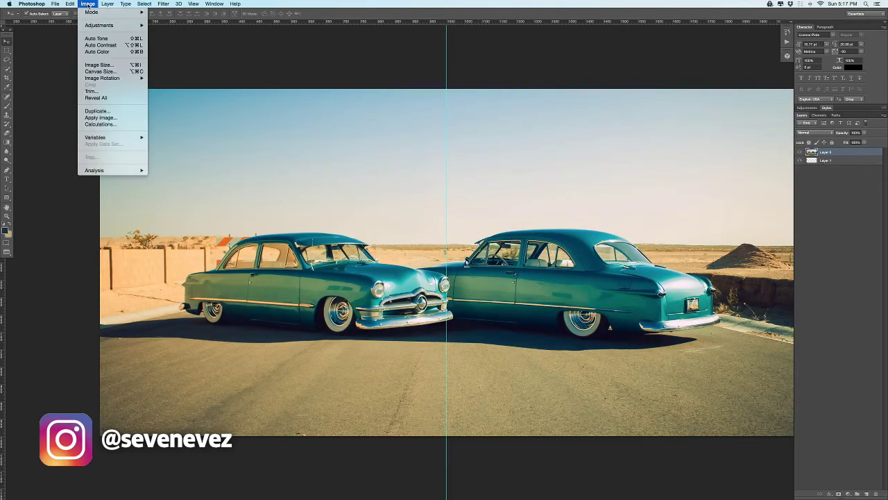
{"action": "left_click", "coordinate": [104, 71]}
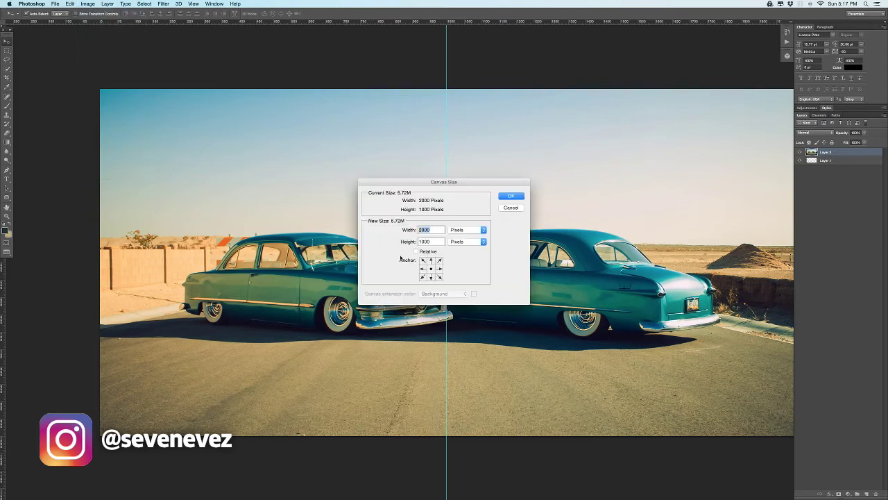
{"action": "left_click", "coordinate": [440, 269]}
{"action": "type", "text": "1000"}
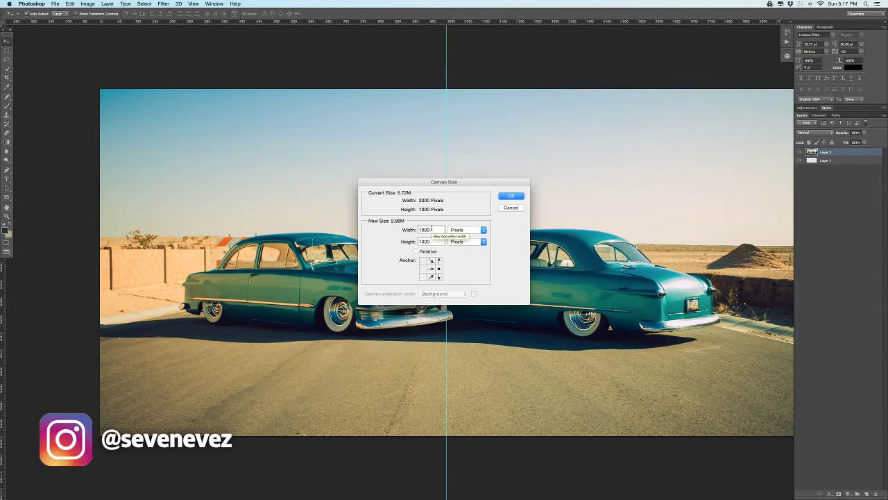
{"action": "key", "text": "Return"}
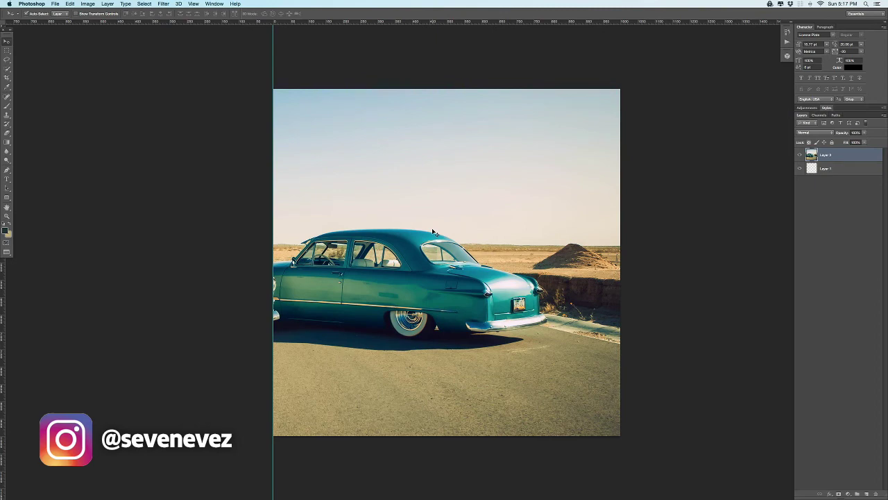
Save the right half as JPEG named 2.jpg.
{"action": "key", "text": "super+shift+s"}
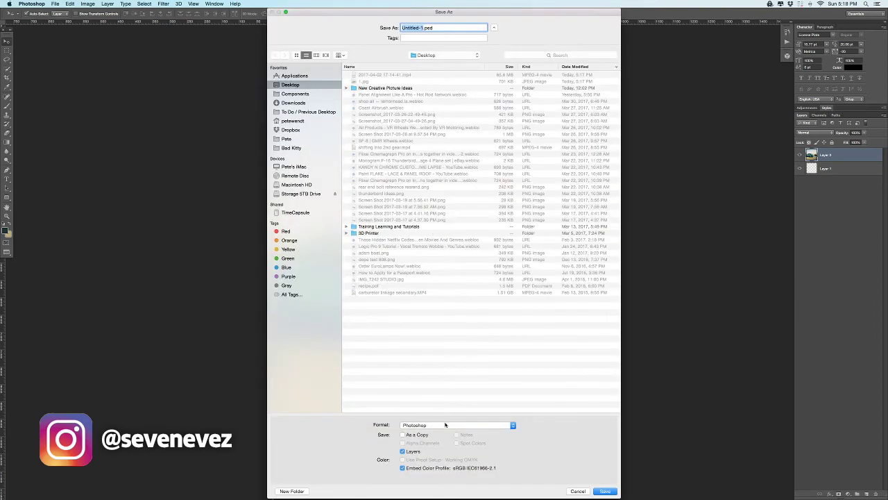
{"action": "left_click", "coordinate": [446, 425]}
{"action": "left_click", "coordinate": [417, 469]}
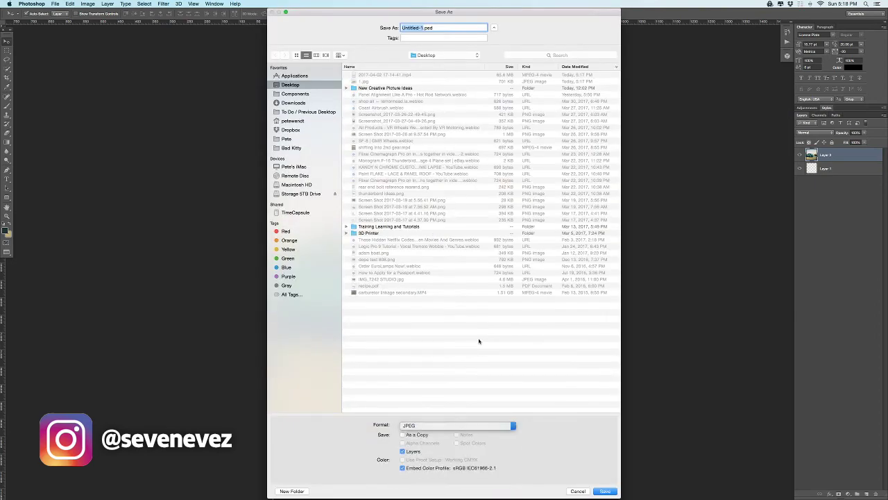
{"action": "type", "text": "2.jpg"}
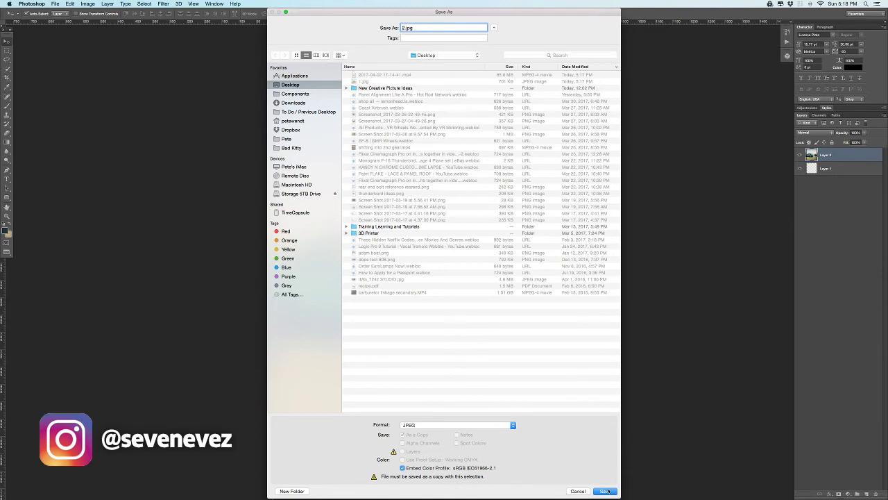
{"action": "key", "text": "Return"}
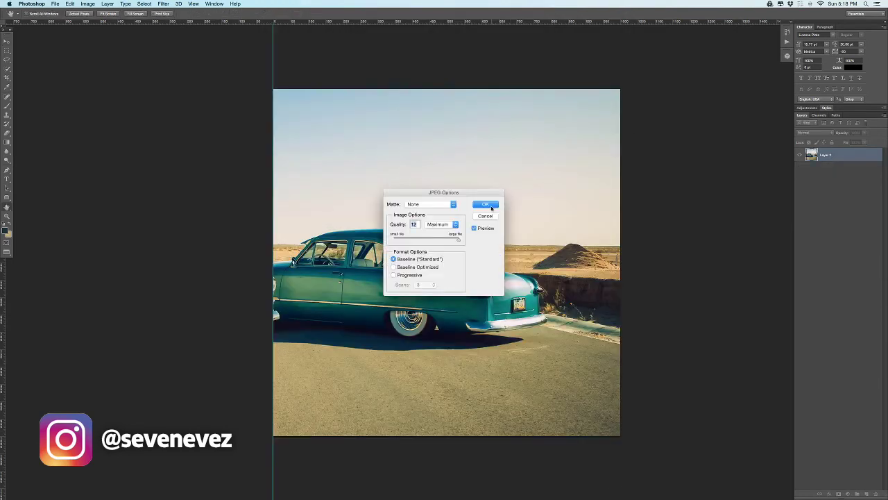
{"action": "left_click", "coordinate": [486, 205]}
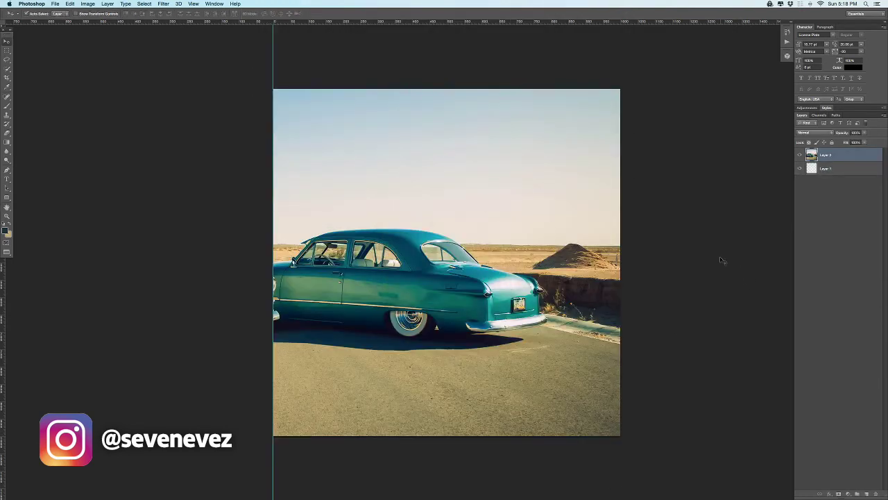
Close the right-half document without saving changes.
{"action": "left_click", "coordinate": [705, 280]}
{"action": "key", "text": "super+w"}
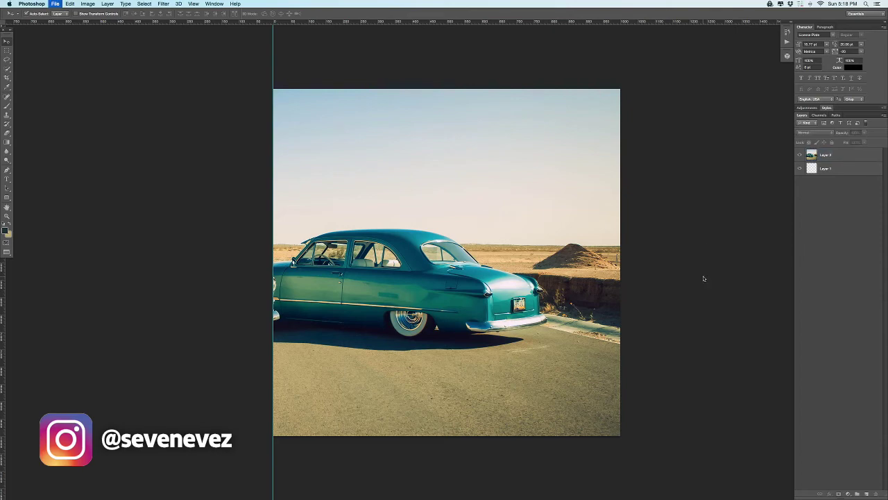
{"action": "left_click", "coordinate": [422, 159]}
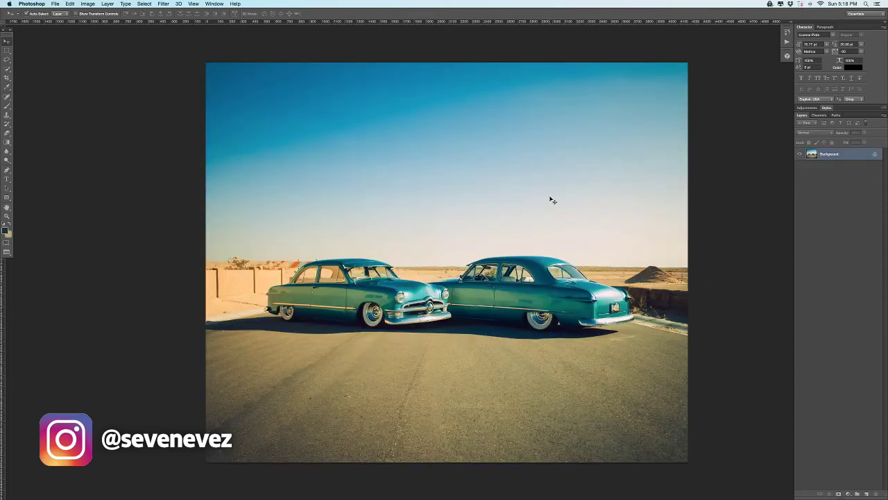
Close the two-car photo, open left2.jpg and right2.jpg, and arrange them side by side.
{"action": "key", "text": "super+w"}
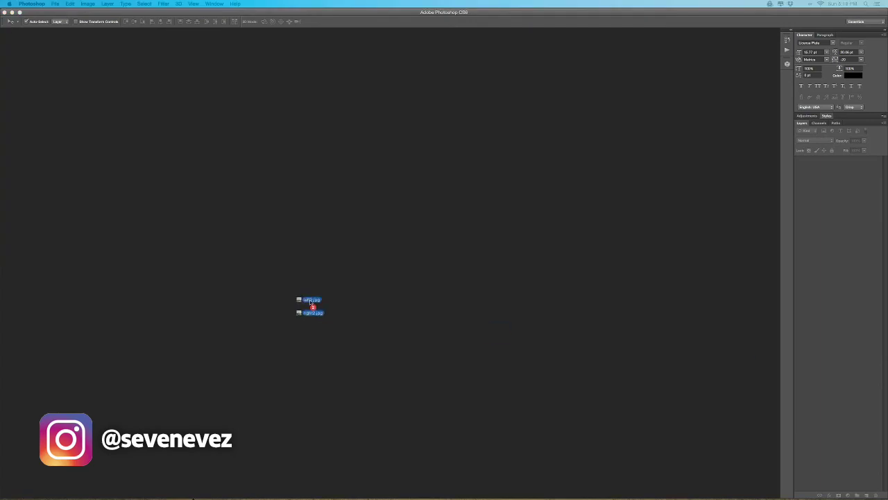
{"action": "left_click_drag", "start_coordinate": [309, 303], "coordinate": [353, 294]}
{"action": "left_click_drag", "start_coordinate": [249, 33], "coordinate": [615, 55]}
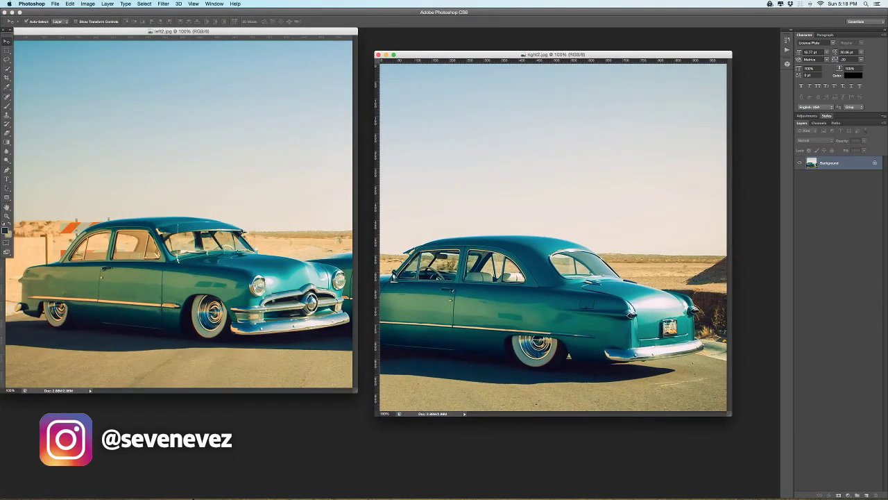
{"action": "left_click_drag", "start_coordinate": [298, 34], "coordinate": [303, 59]}
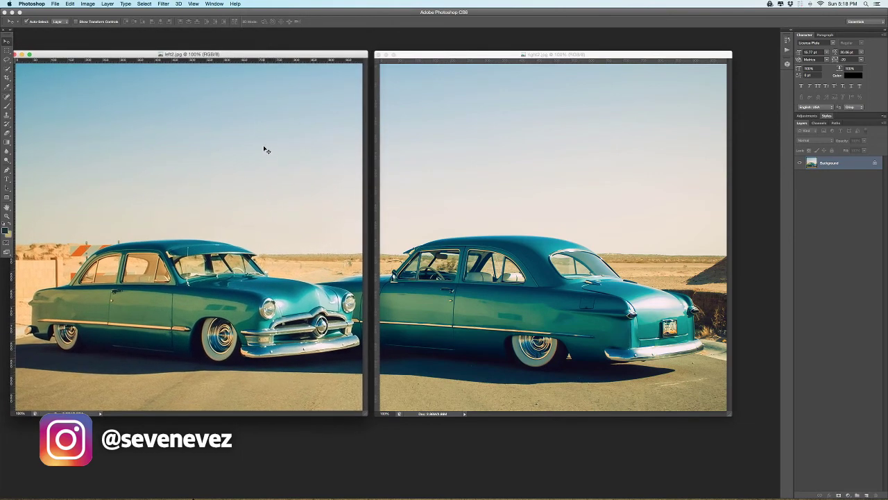
{"action": "left_click", "coordinate": [535, 168]}
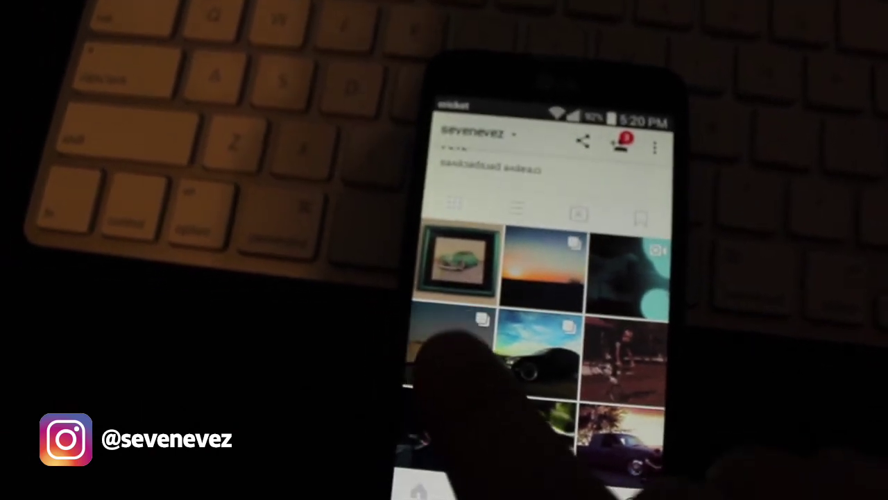
Open the teal car carousel post and swipe to its second image.
{"action": "left_click", "coordinate": [439, 271]}
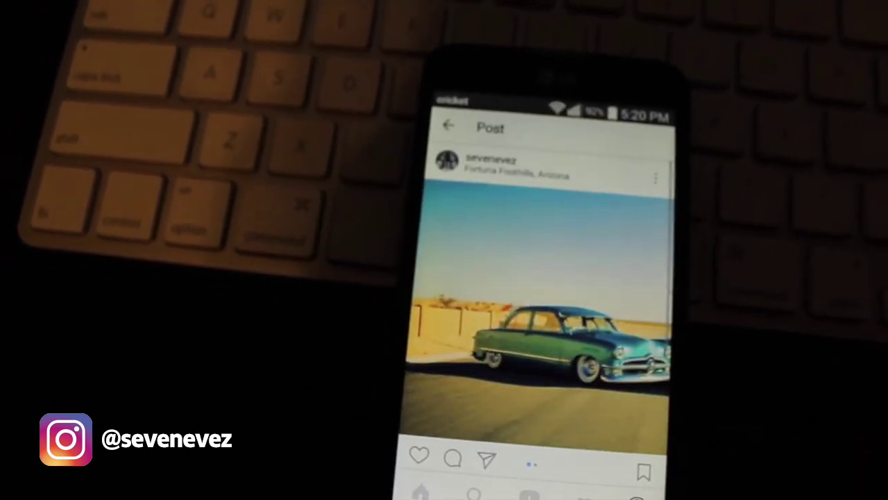
{"action": "left_click_drag", "start_coordinate": [565, 347], "coordinate": [541, 285]}
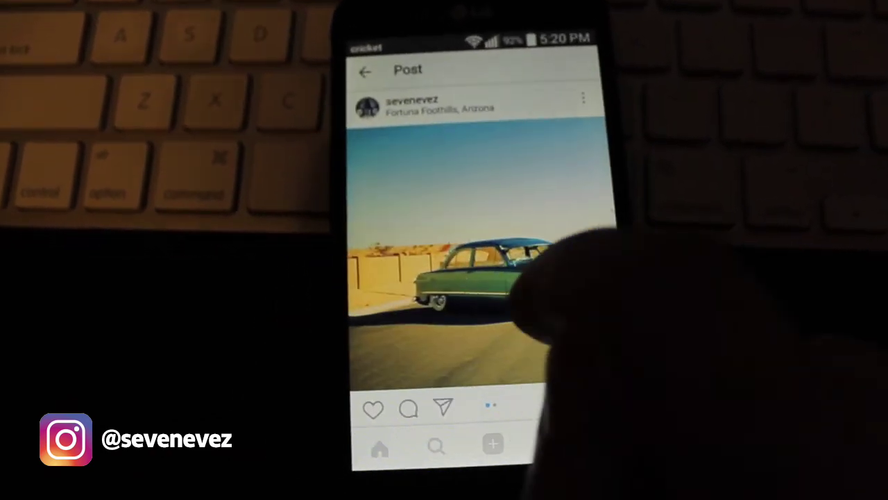